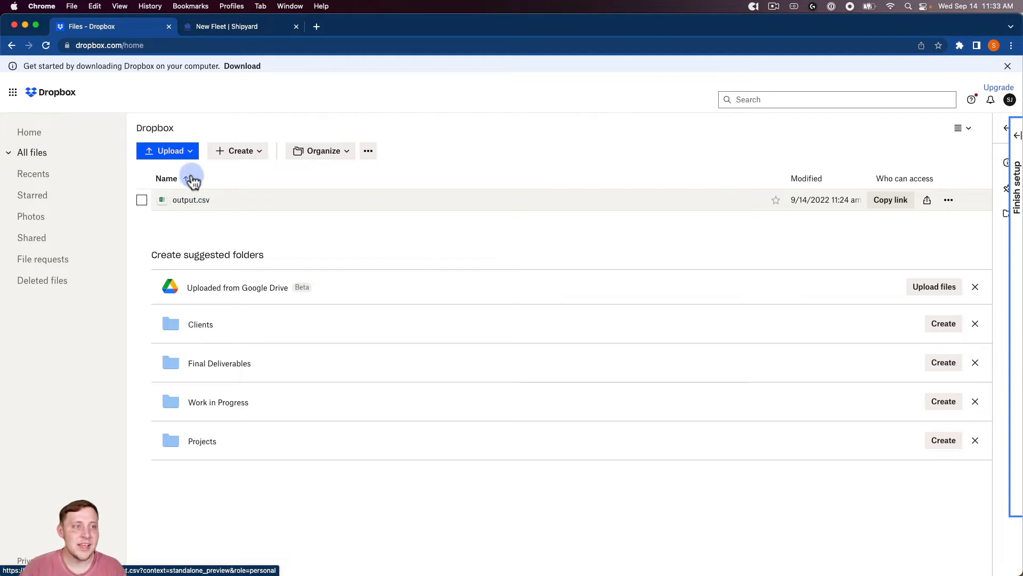
Switch to the Shipyard fleet builder, search the blueprints for "drop" and add a Dropbox Download Files vessel.
click(226, 28)
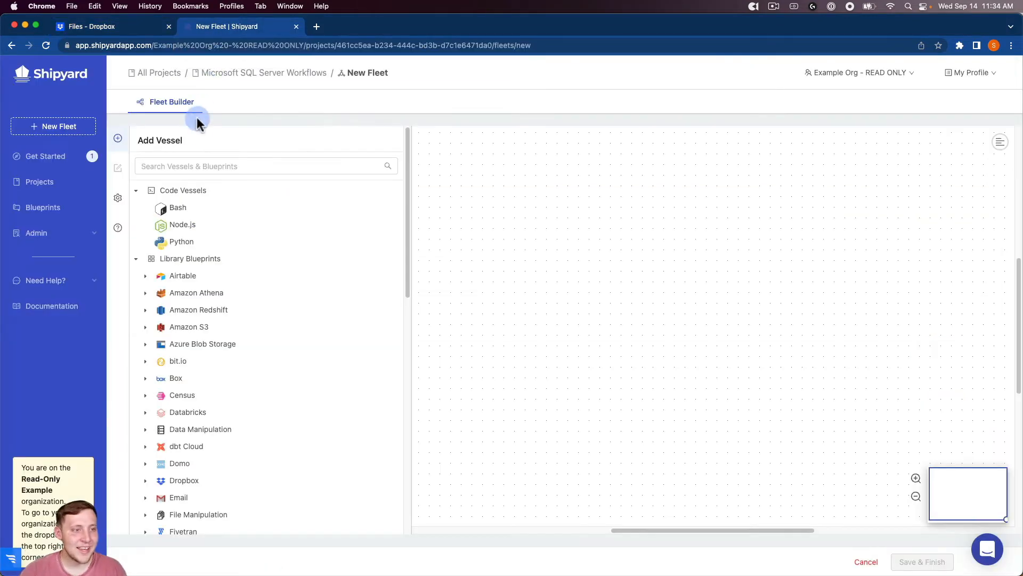
click(187, 165)
text(drop)
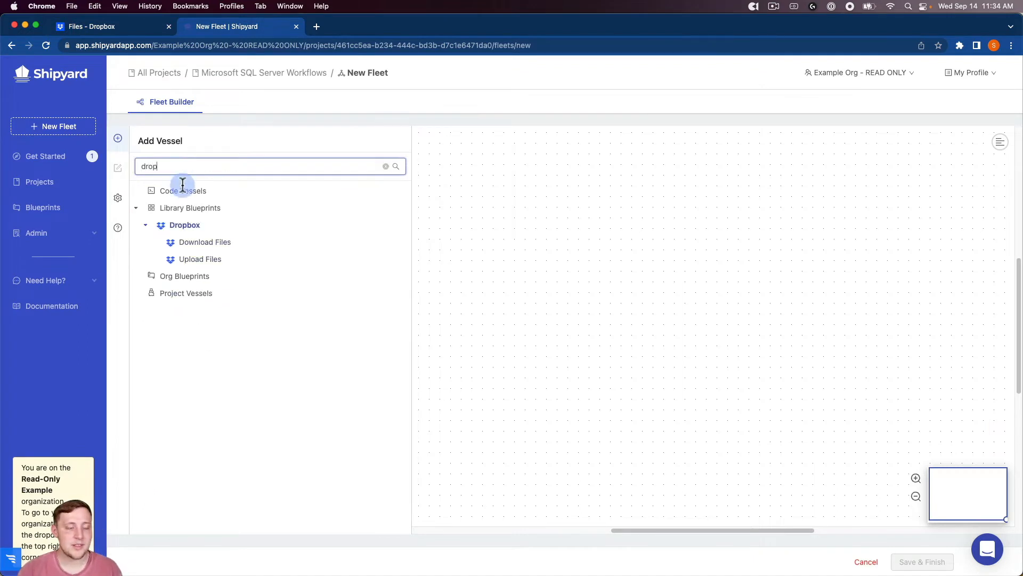
mouse_move(230, 246)
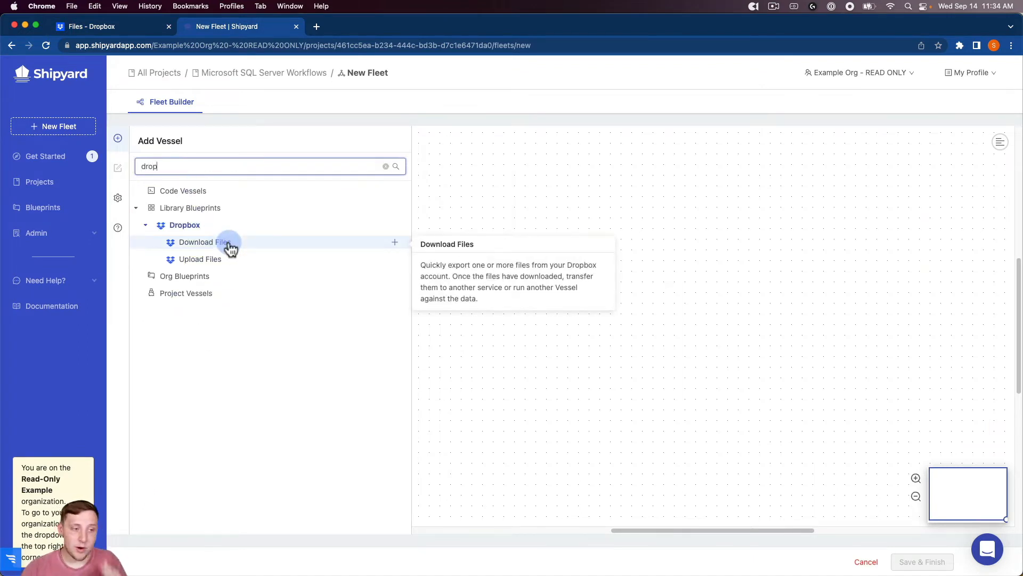
click(231, 246)
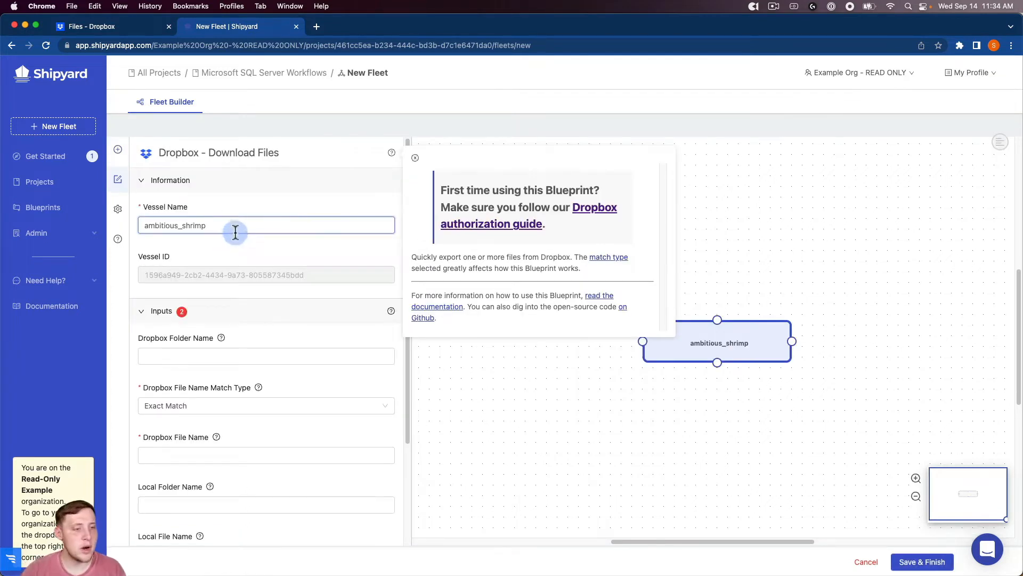
Name the Dropbox download vessel "Download File from Dropbox".
double_click(238, 226)
text(Downlo)
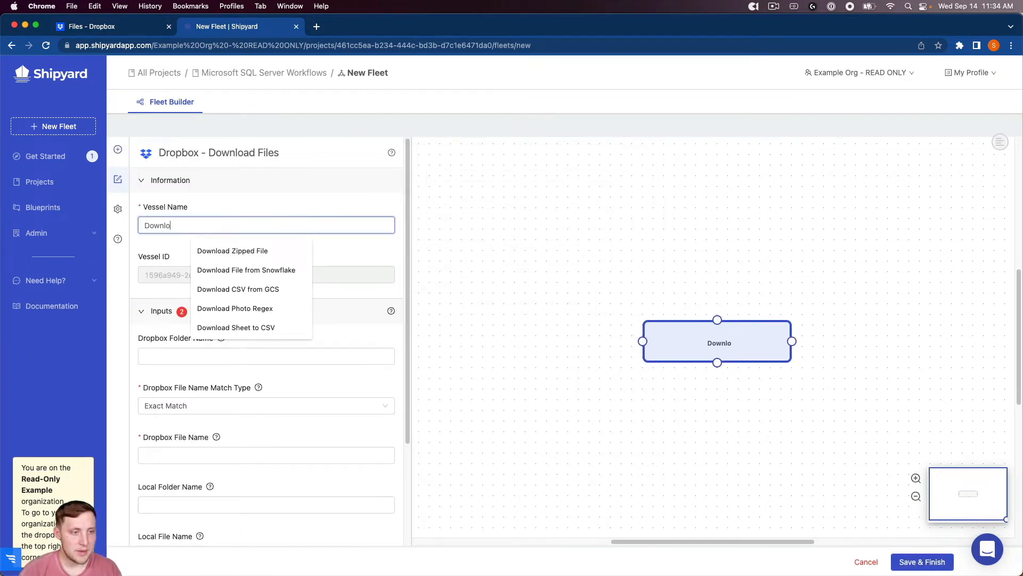
text(ad F)
key(BackSpace)
text(F)
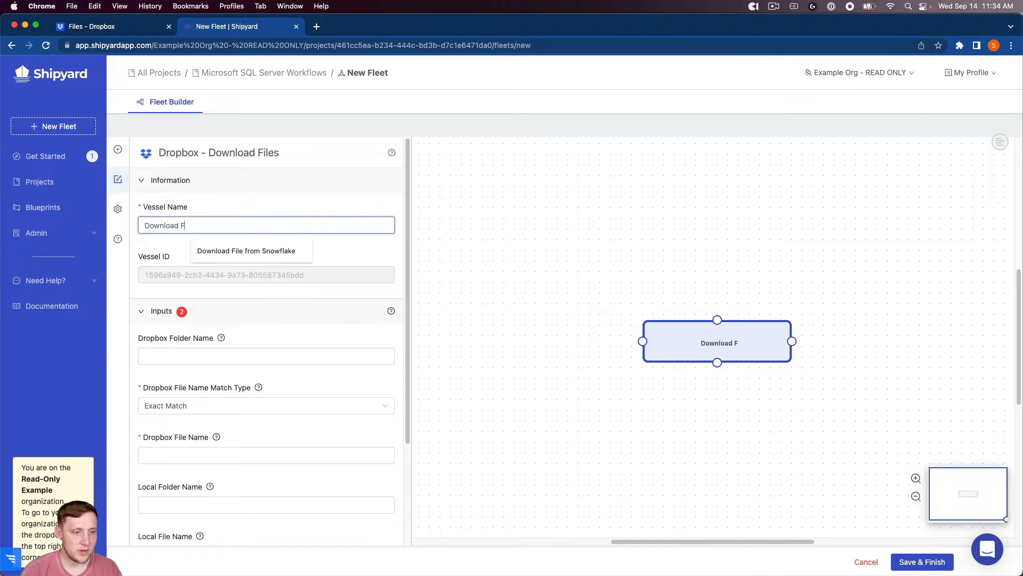
text(ile from Dropbox)
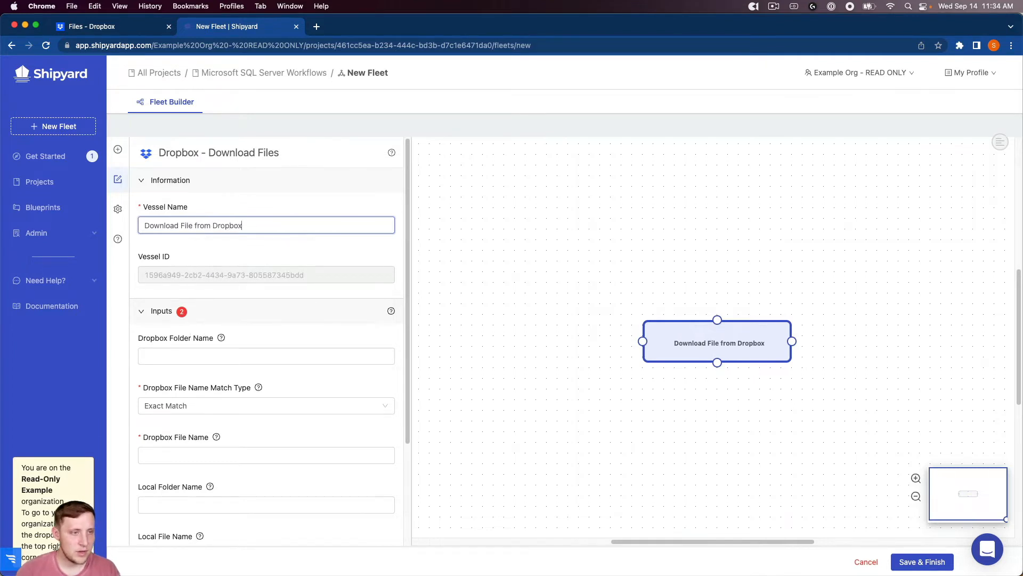
Set the Dropbox file name of the download vessel to output.csv.
click(192, 349)
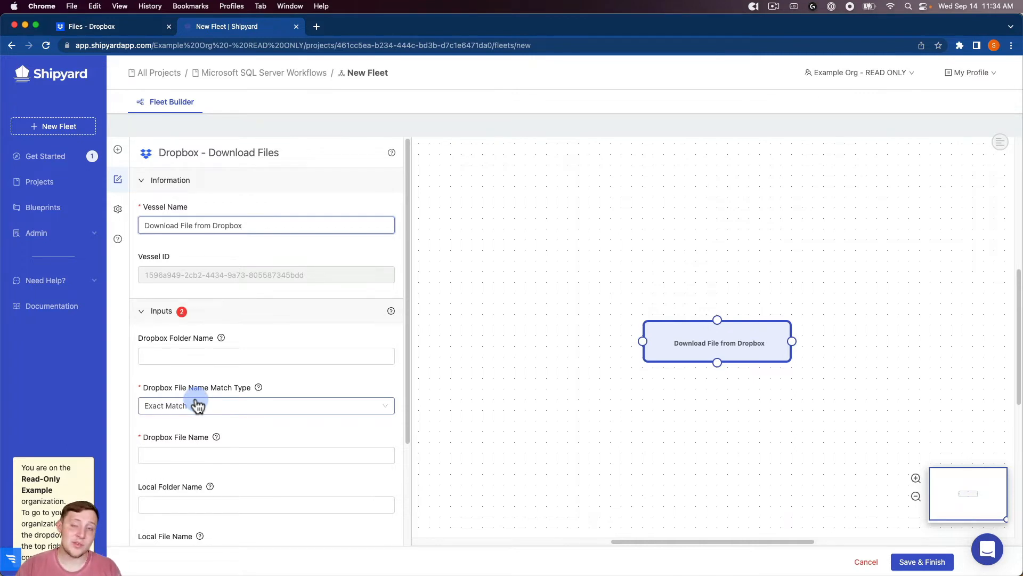
click(180, 457)
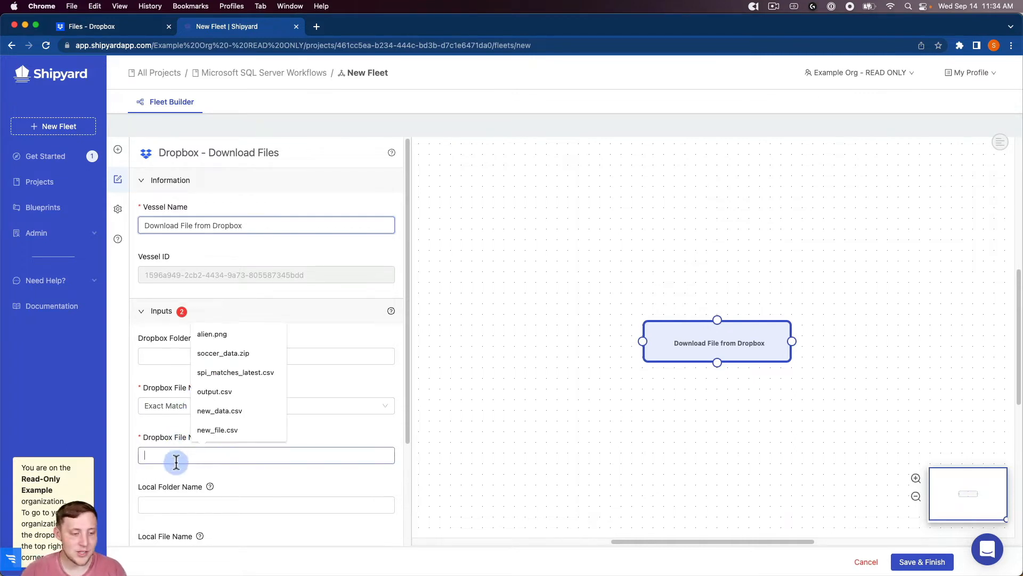
text(ou)
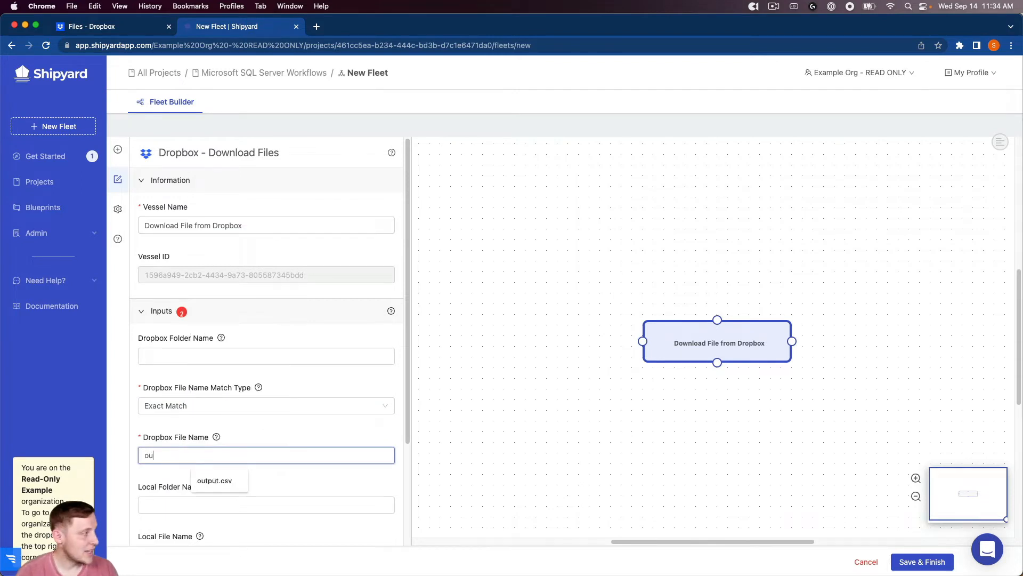
text(tput.csv)
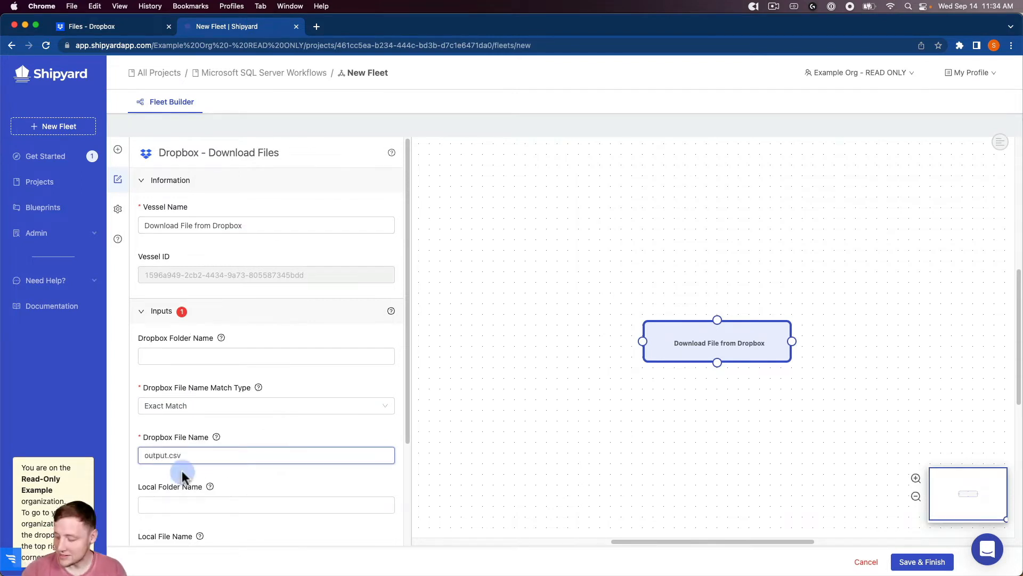
Paste the Dropbox access token into the download vessel's inputs.
scroll(206, 474, down, 3)
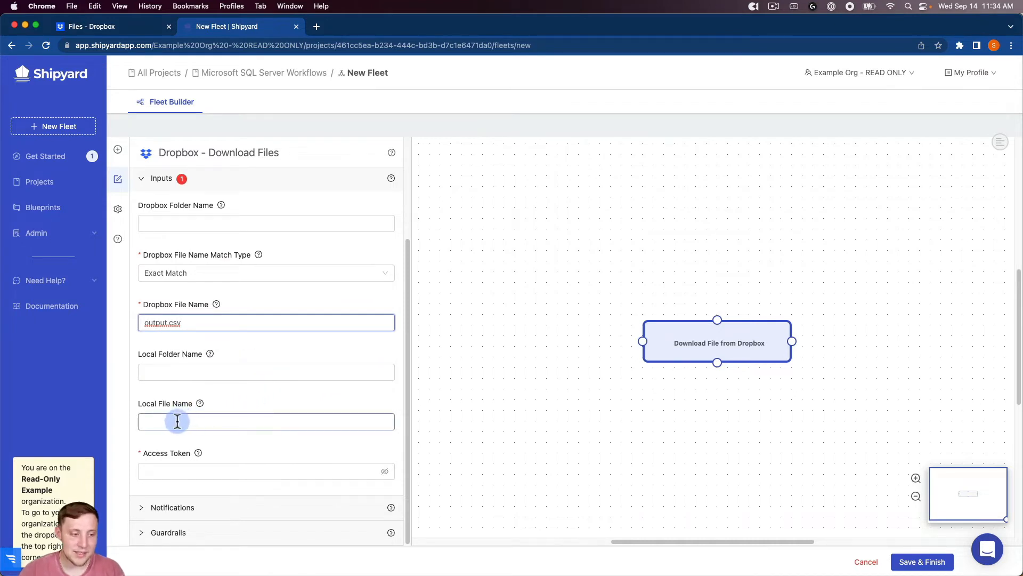
click(186, 470)
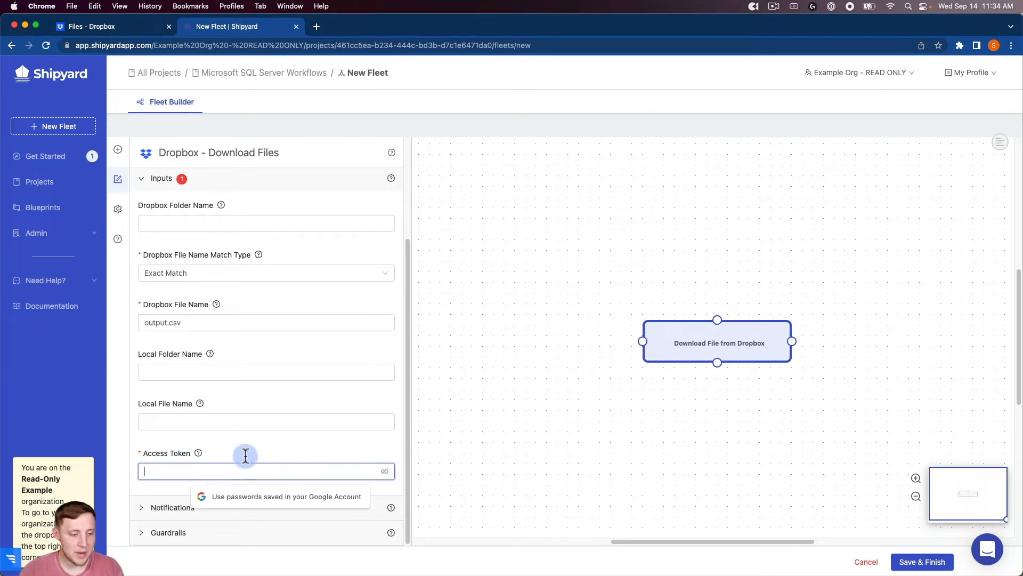
key(super+v)
click(322, 449)
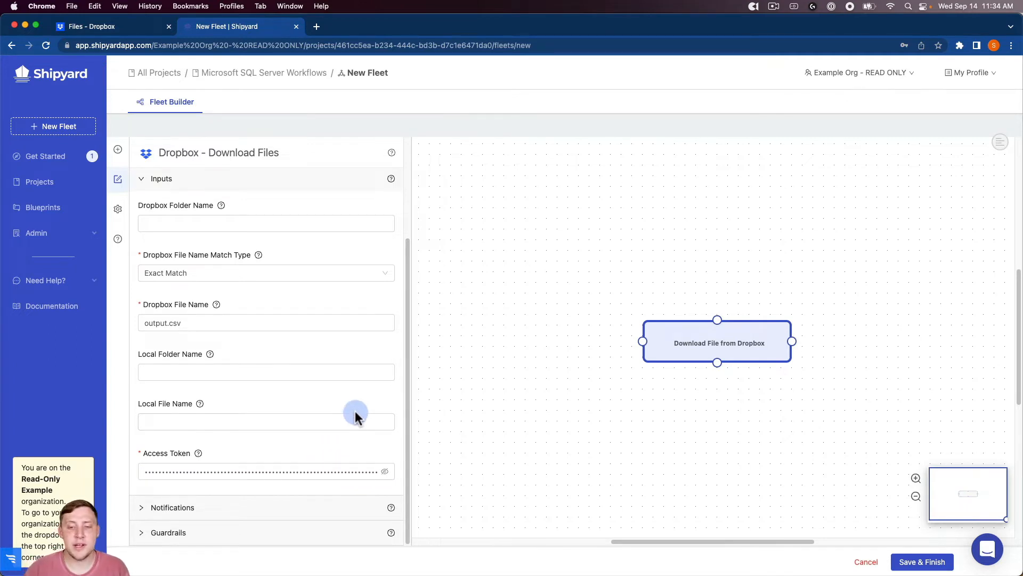
Expand the download vessel's Notifications and Guardrails sections and review the error e-mail, retry and runtime cutoff settings.
click(248, 504)
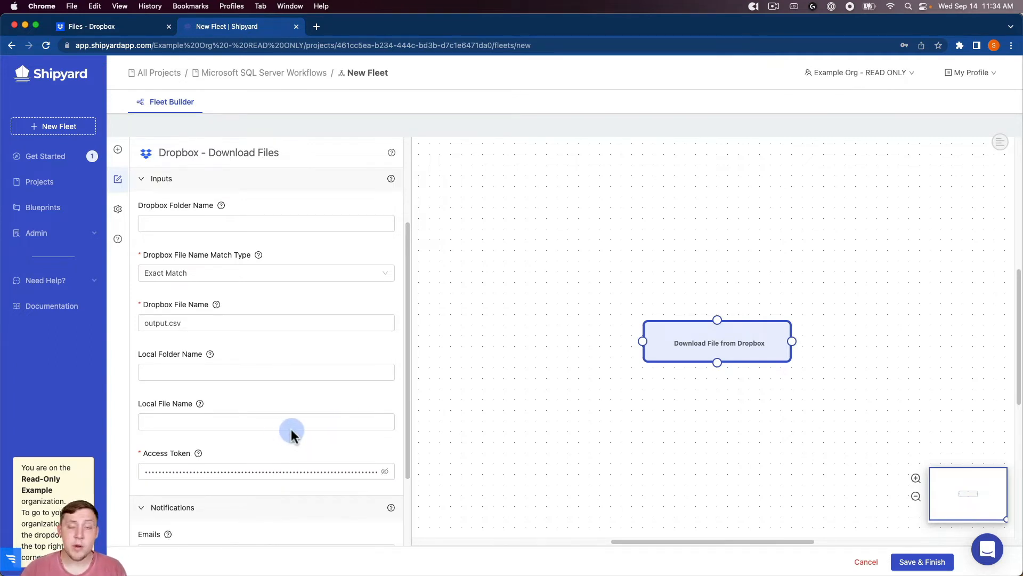
scroll(292, 434, down, 3)
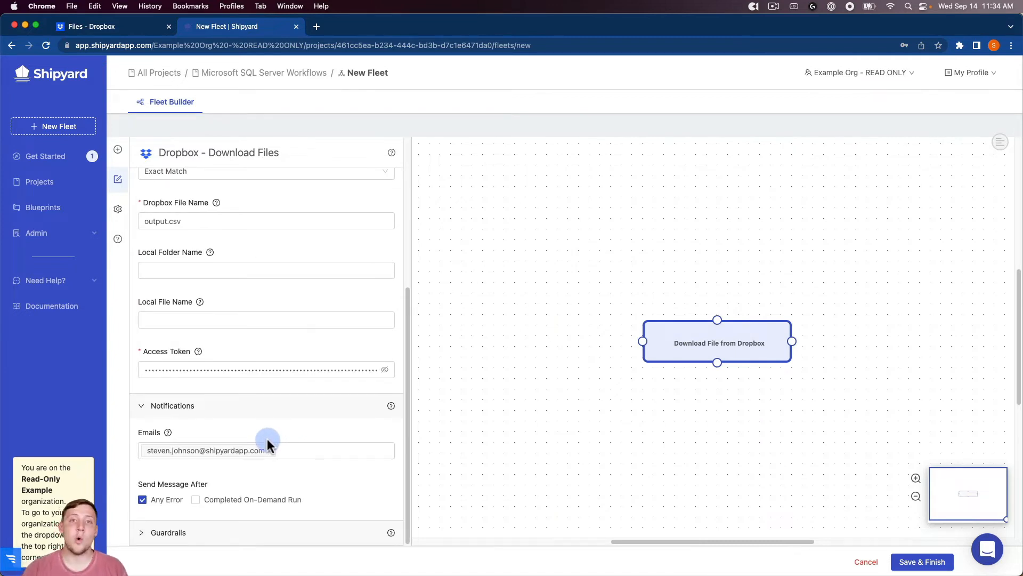
click(242, 370)
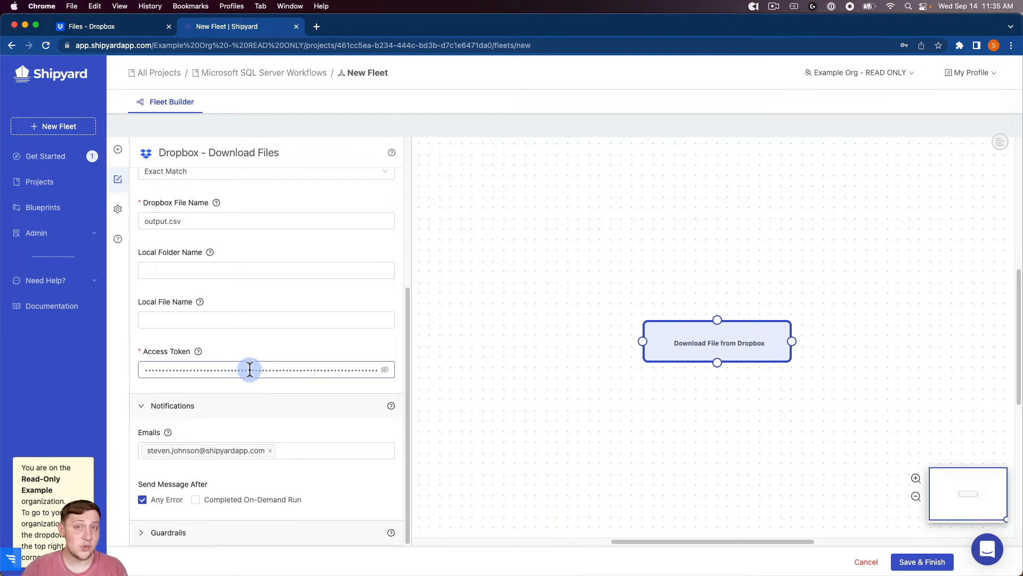
click(269, 531)
scroll(256, 479, down, 5)
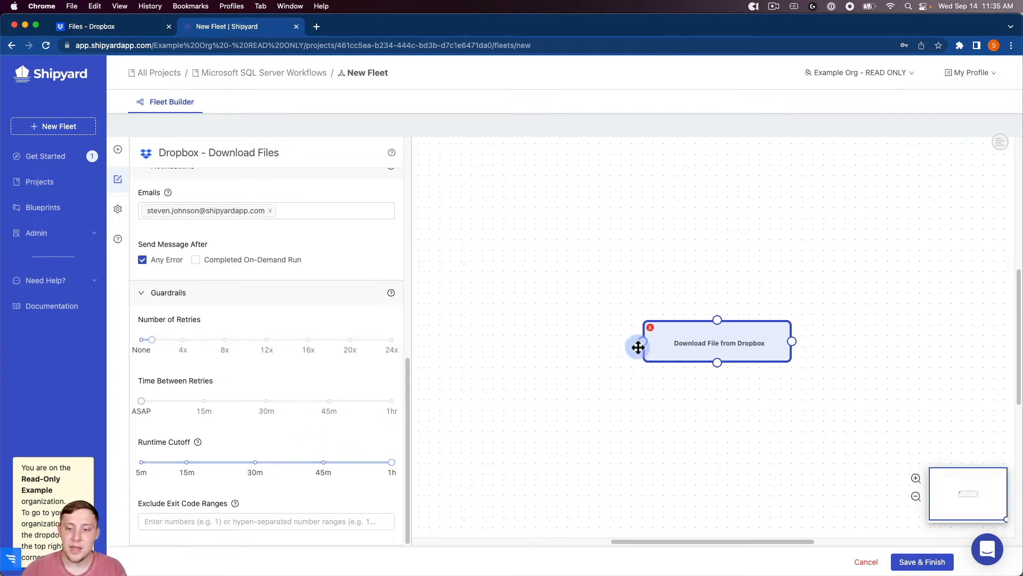
Move the download vessel to the canvas's upper left and add a Microsoft SQL Server Upload CSV to Table vessel level with it.
drag(684, 328, 501, 206)
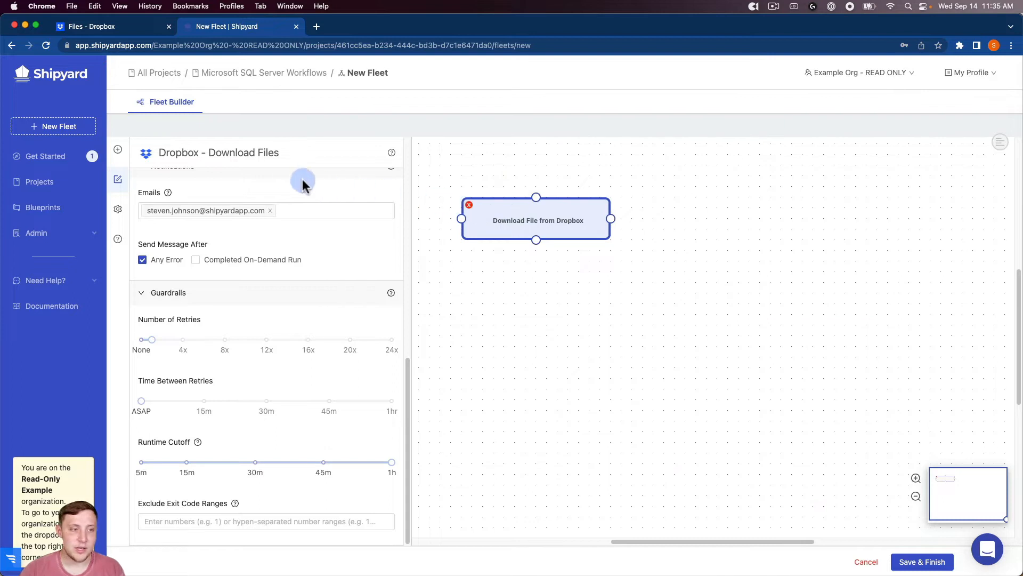
click(121, 150)
click(206, 178)
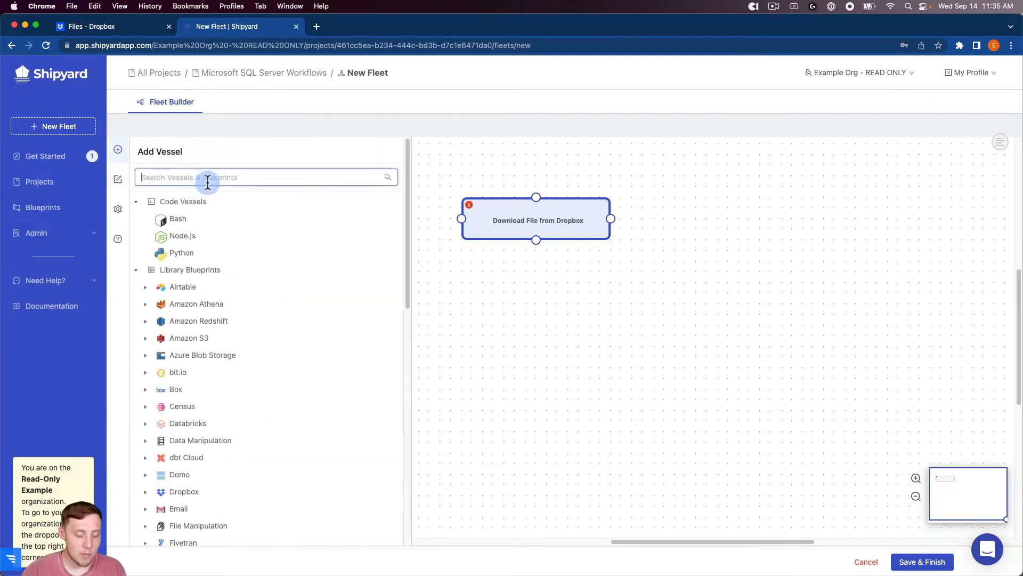
text(micro)
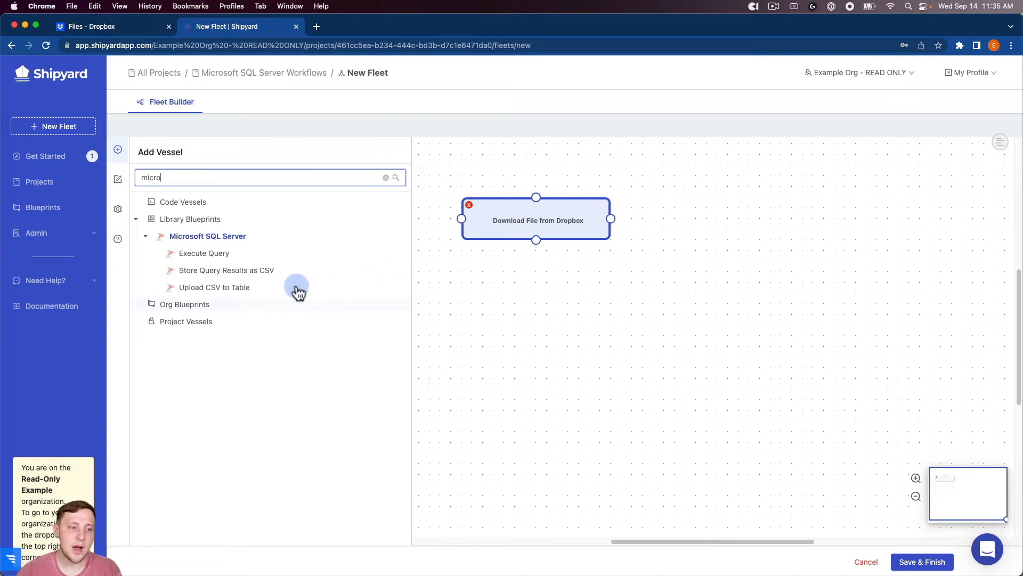
drag(224, 295, 644, 287)
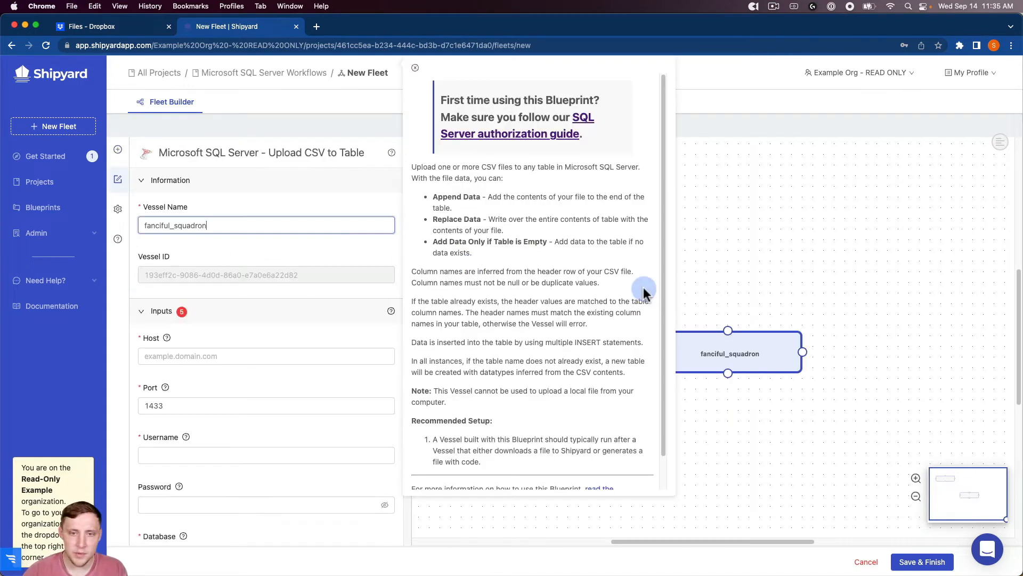
drag(729, 311, 755, 213)
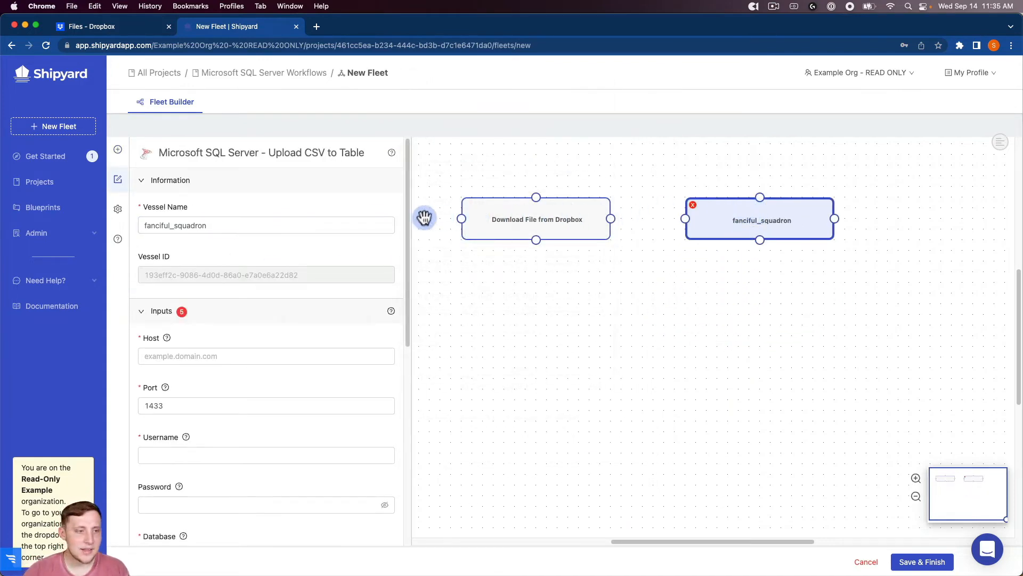
Name the Microsoft SQL Server vessel "Upload CSV to Table".
double_click(308, 218)
text(Upl)
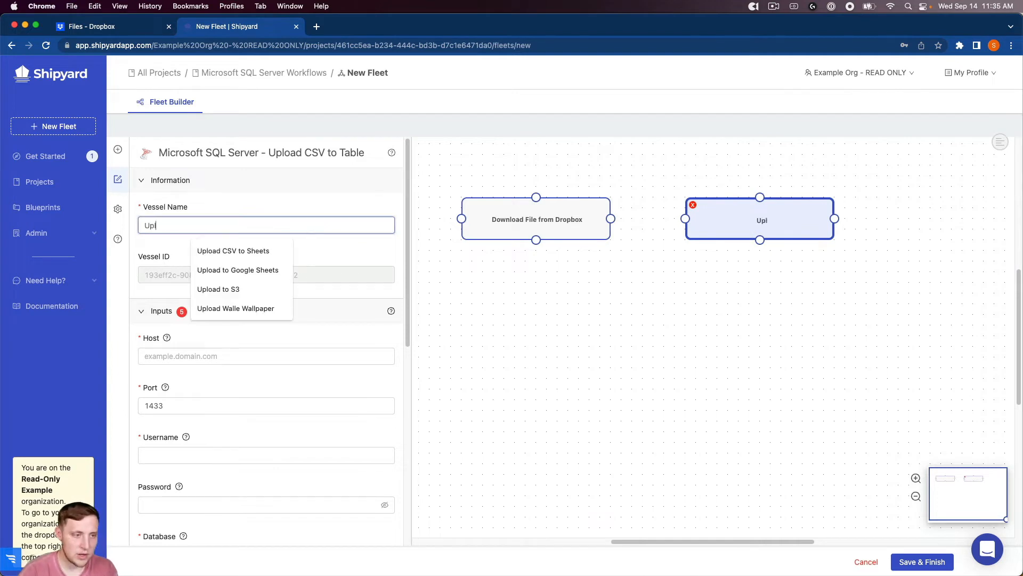
text(oad CSV to Table)
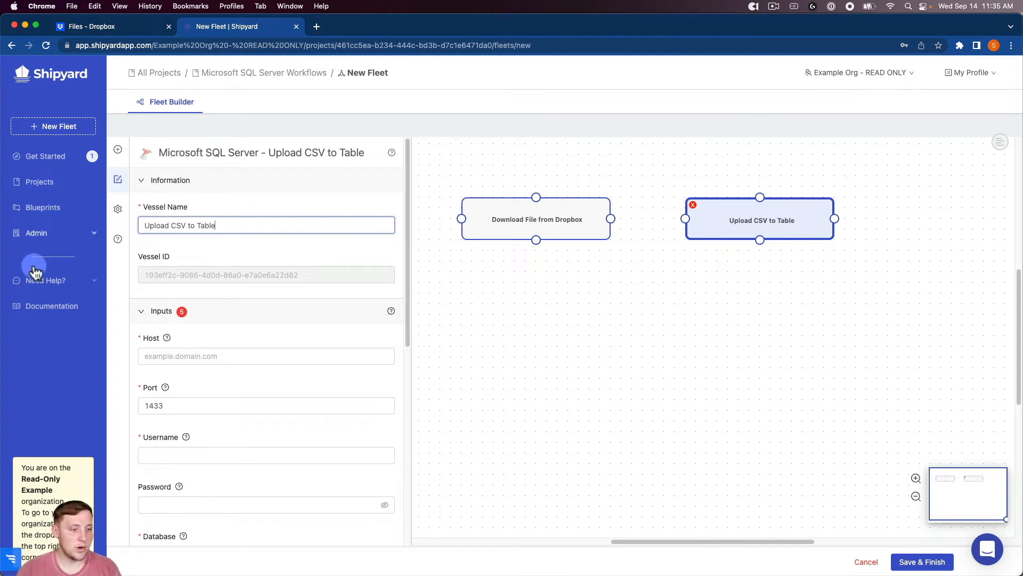
Fill in the SQL Server connection with host 52.42.215.145 and username sa.
click(171, 356)
click(202, 385)
click(212, 459)
click(205, 479)
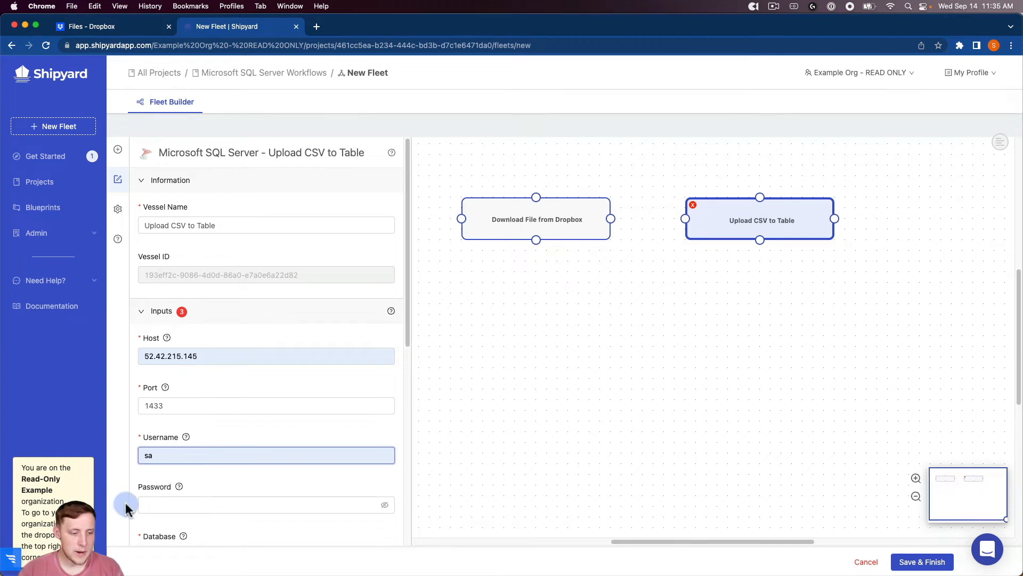
Enter the SQL Server password and set the database to testdb.
click(176, 505)
scroll(187, 480, down, 2)
click(191, 459)
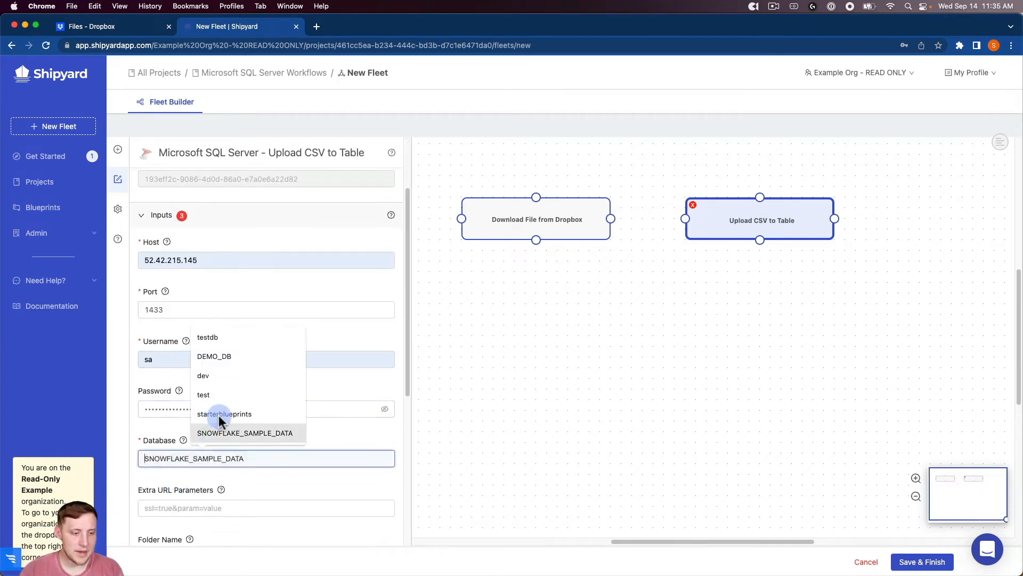
click(239, 358)
Set the file name of the SQL Server upload to output.csv.
scroll(229, 398, down, 3)
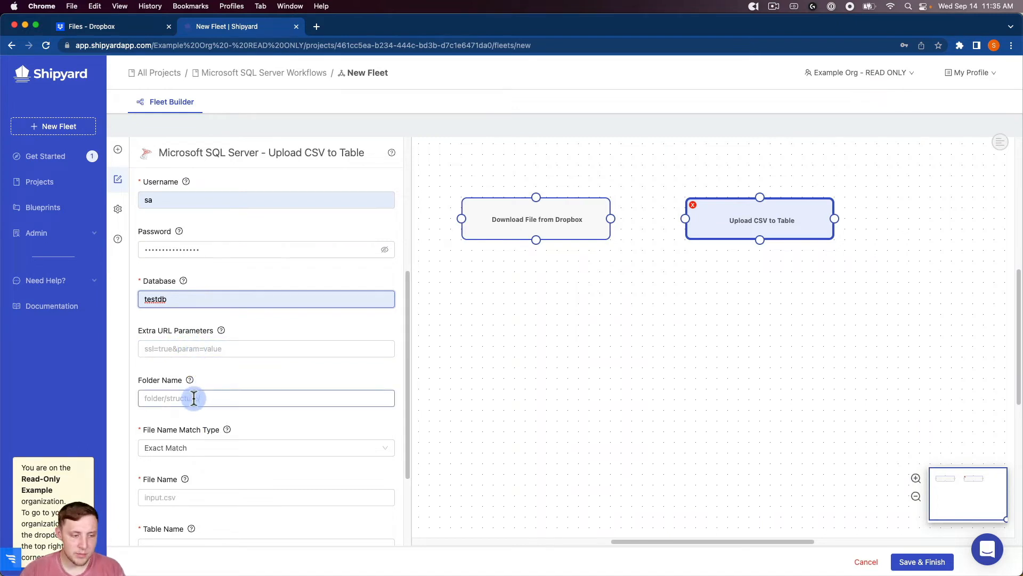
scroll(198, 395, down, 1)
click(199, 457)
text(o)
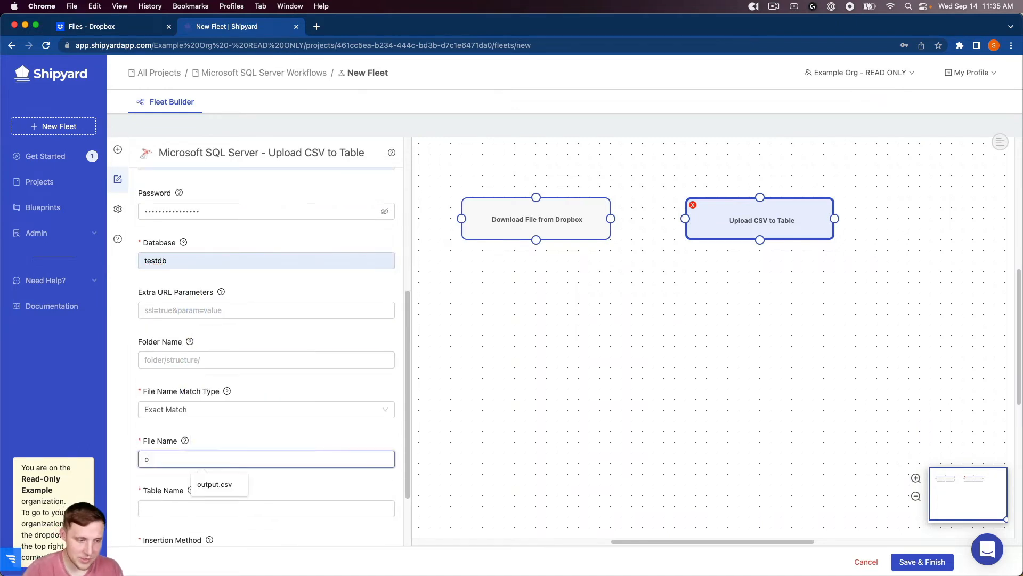
text(utput.csv)
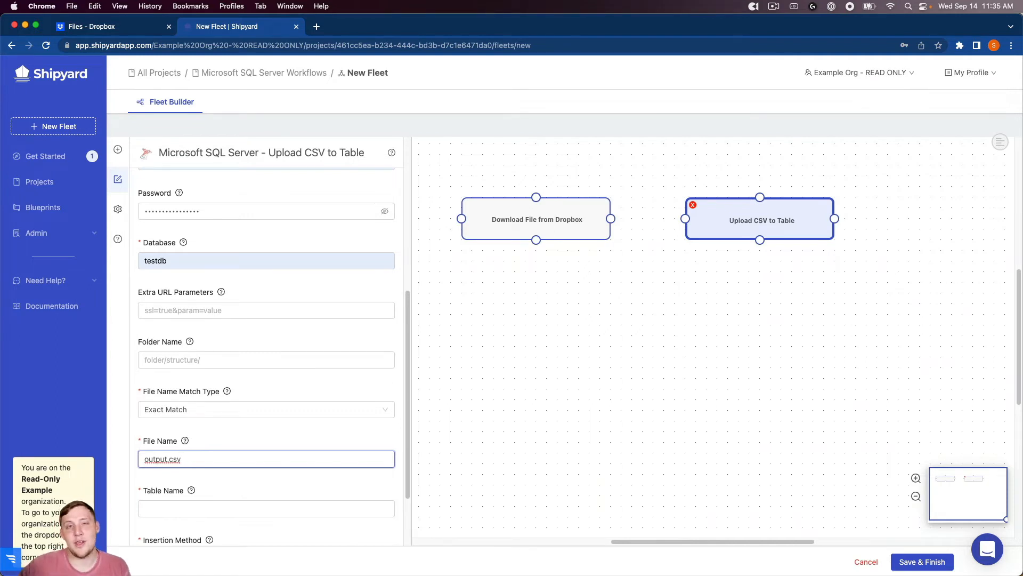
Set the destination table name of the SQL Server upload to data_from_dropbox.
scroll(199, 501, down, 1)
click(199, 494)
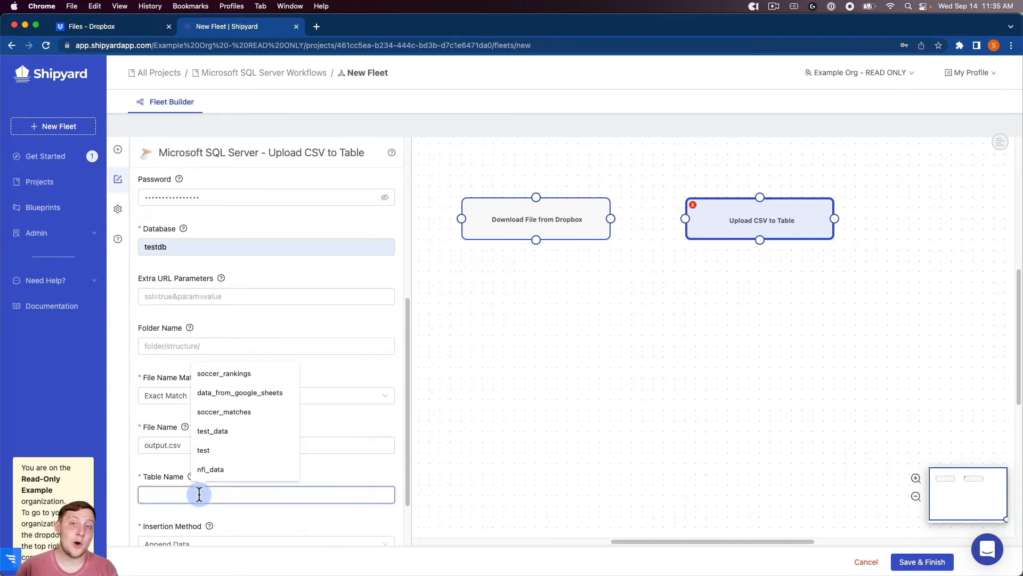
text(da)
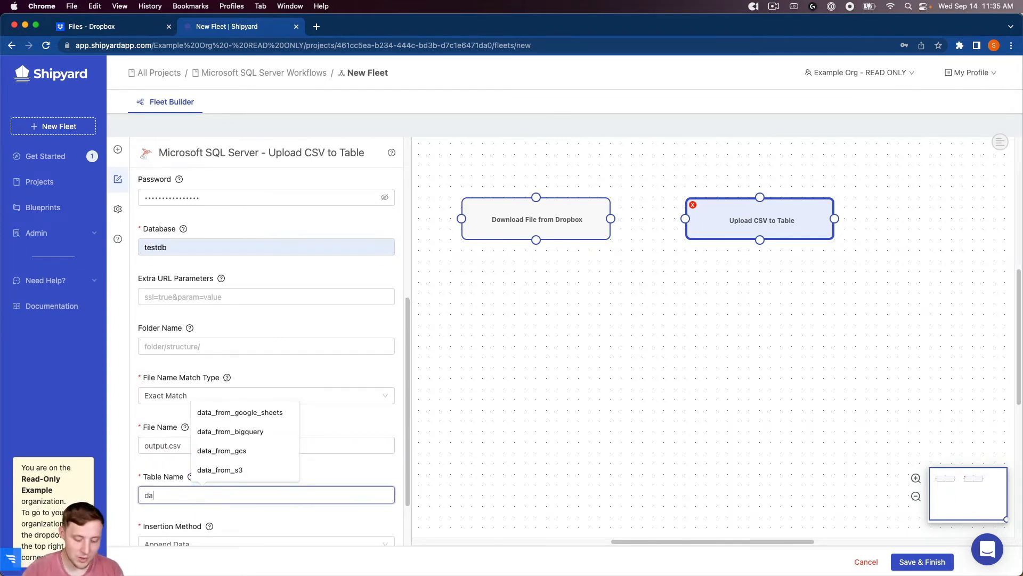
text(ta_from_dropbox)
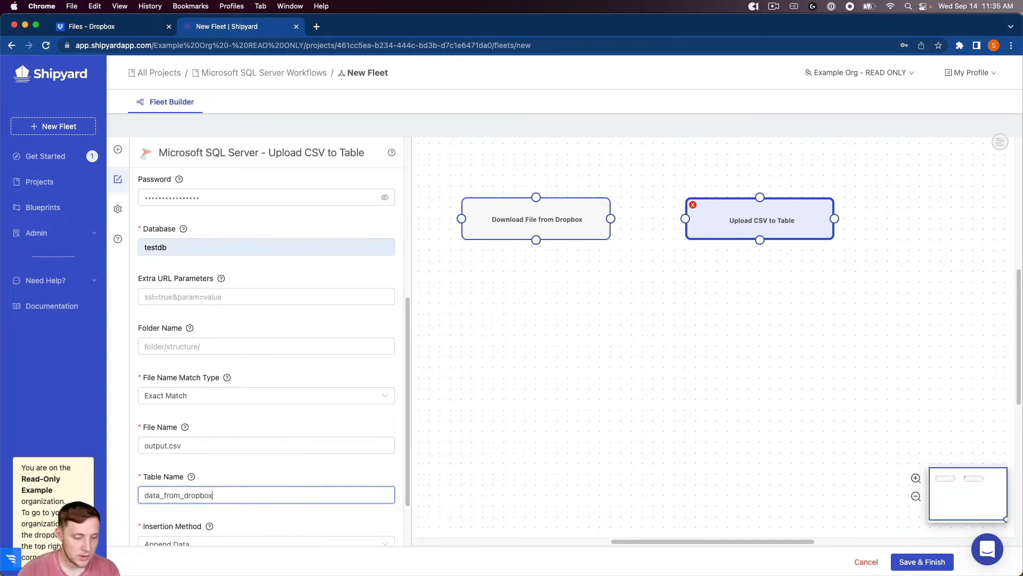
Use Append Data as the upload's insertion method and connect the Dropbox download vessel to the Upload CSV to Table vessel.
scroll(202, 485, down, 3)
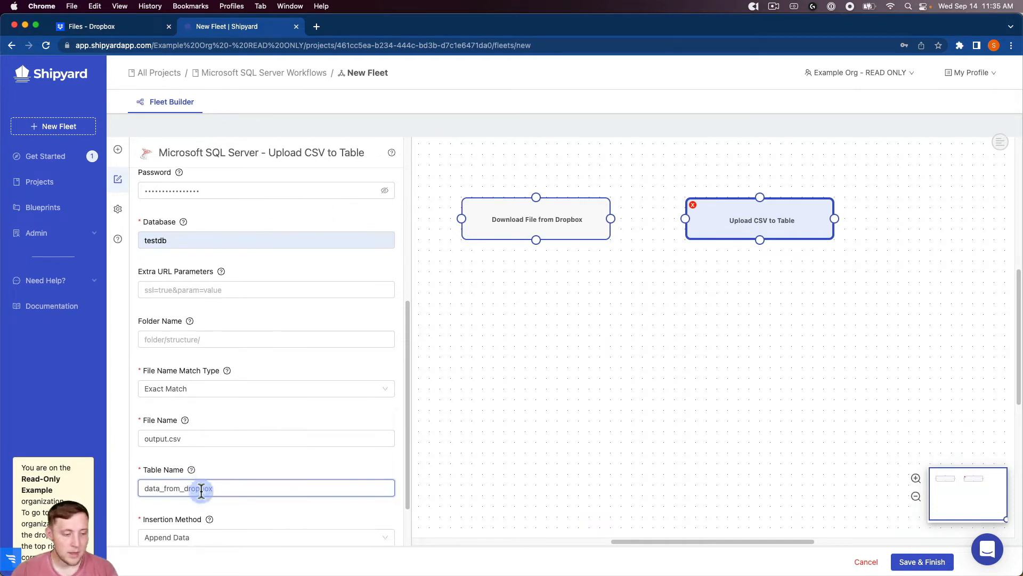
click(192, 472)
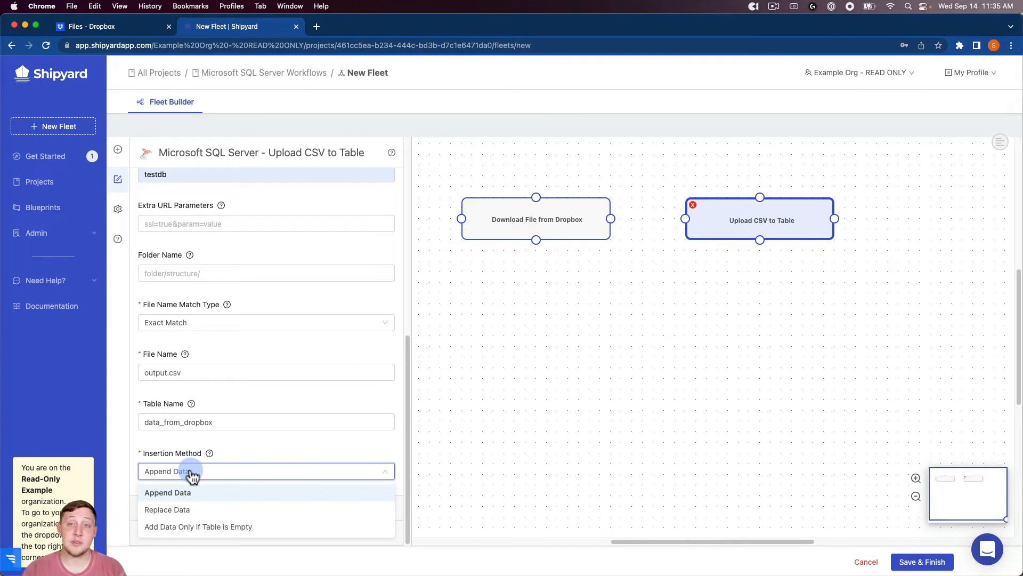
click(180, 478)
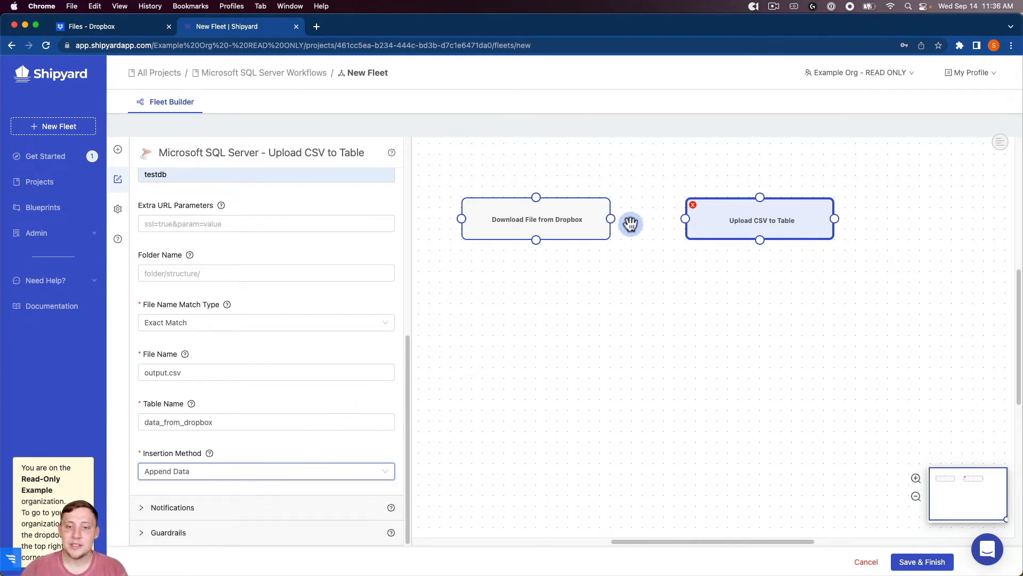
drag(613, 219, 685, 218)
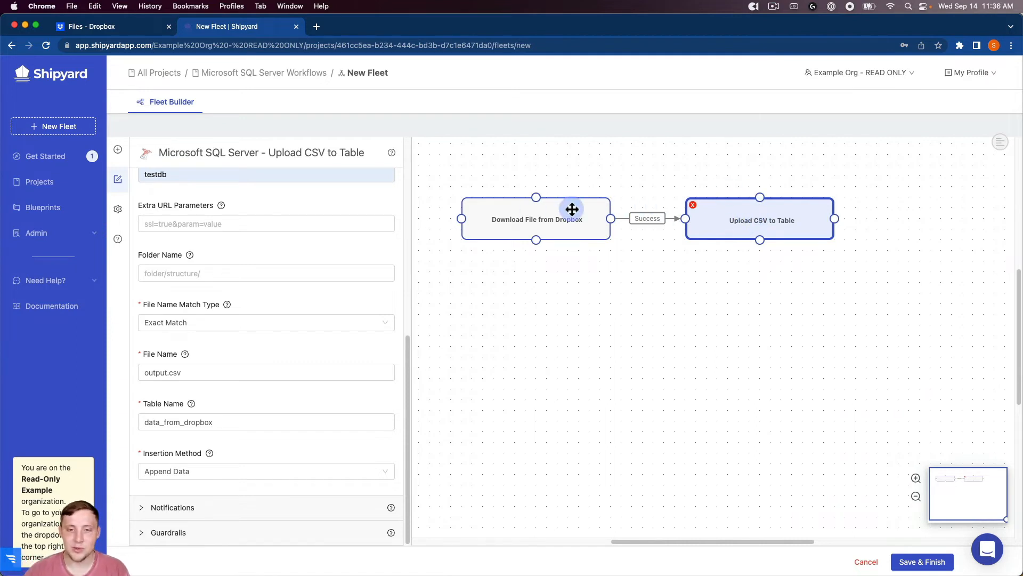
Name the fleet "Dropbox -> Microsoft SQL Server" in its settings and save it.
click(118, 209)
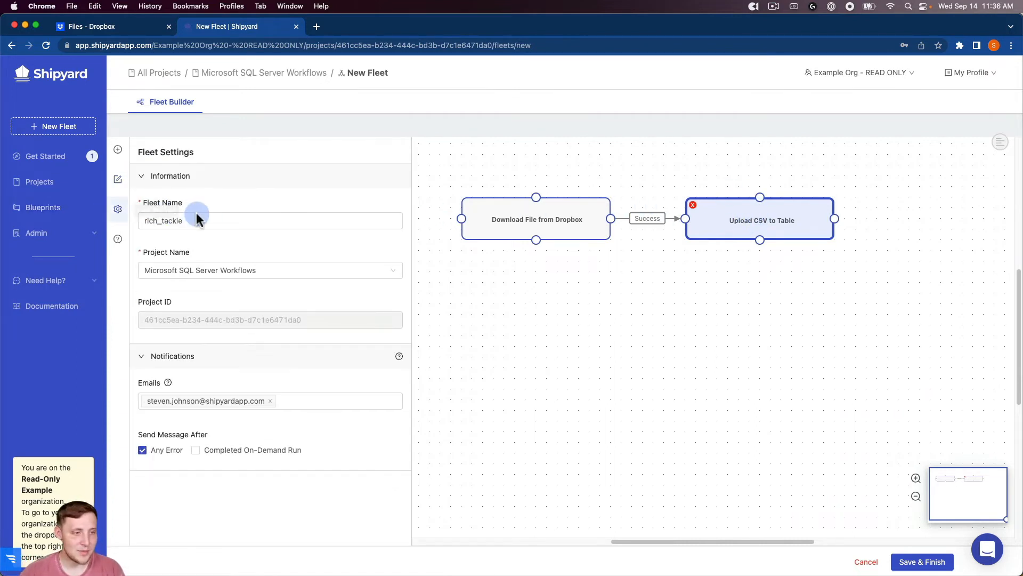
double_click(208, 224)
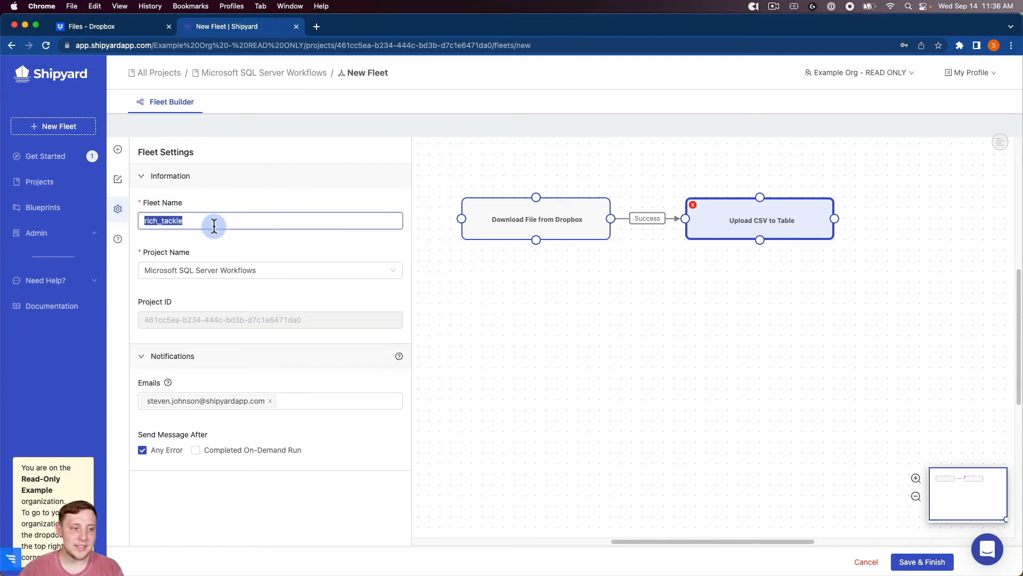
text(Dropbox -> Microsoft SQL Server)
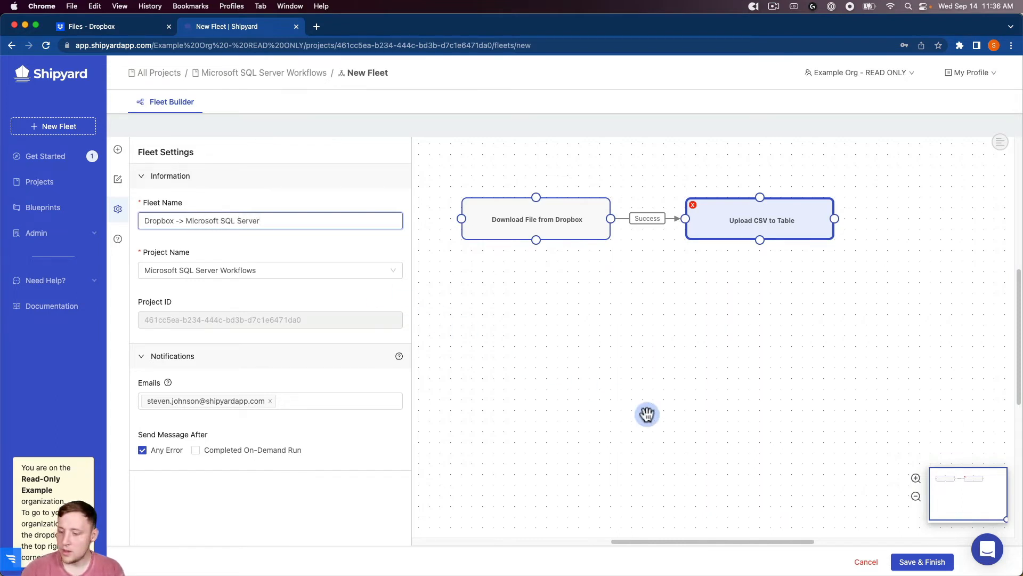
click(930, 561)
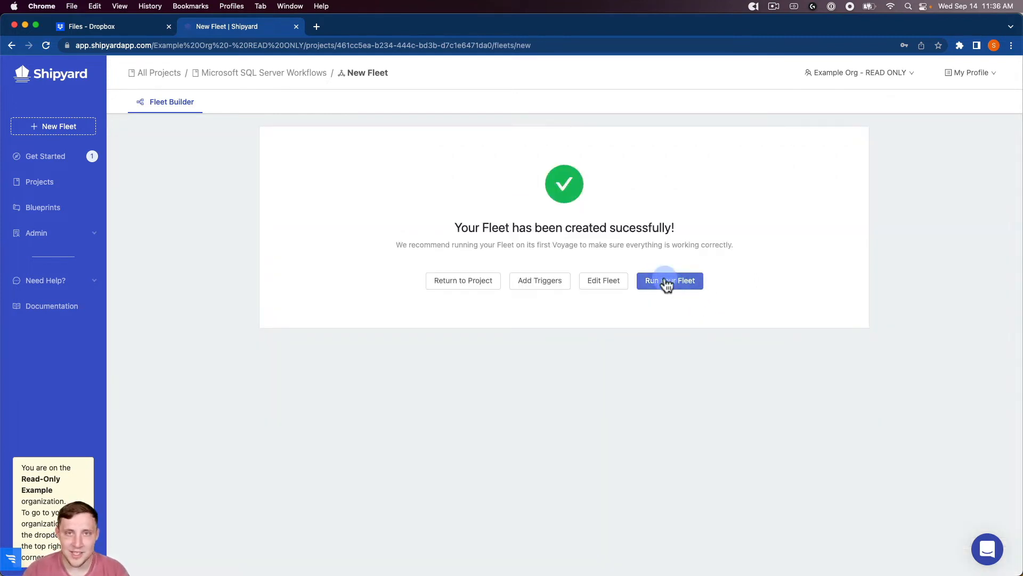
Run the new fleet and inspect the output log of its Download File from Dropbox vessel, including the masked access token.
click(671, 286)
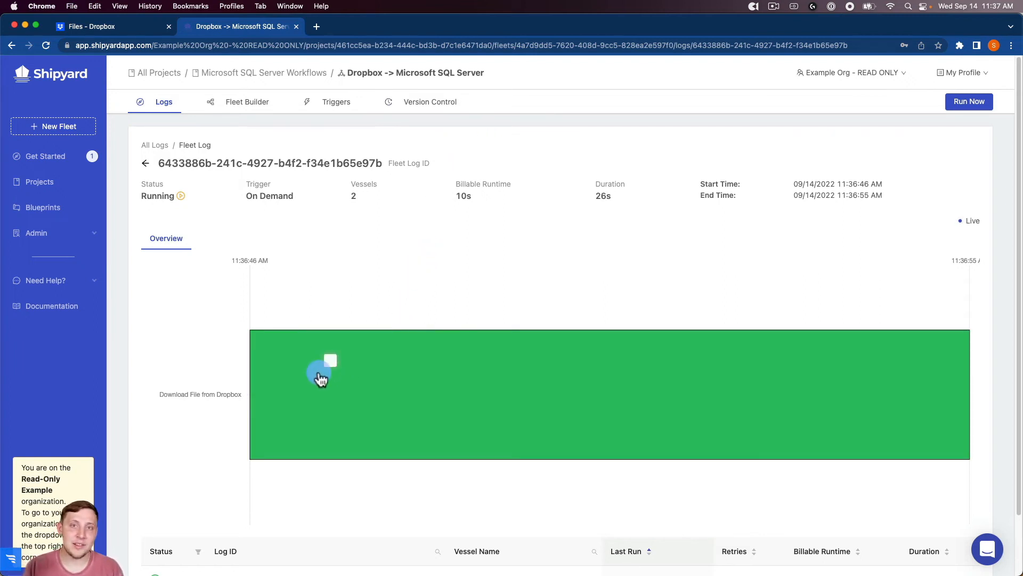
click(353, 381)
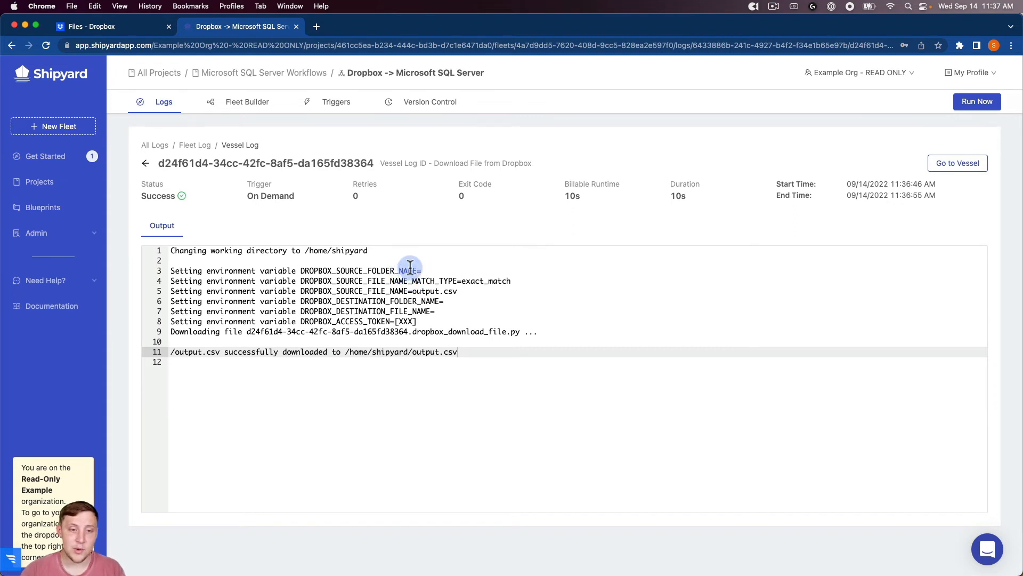
drag(418, 322, 396, 323)
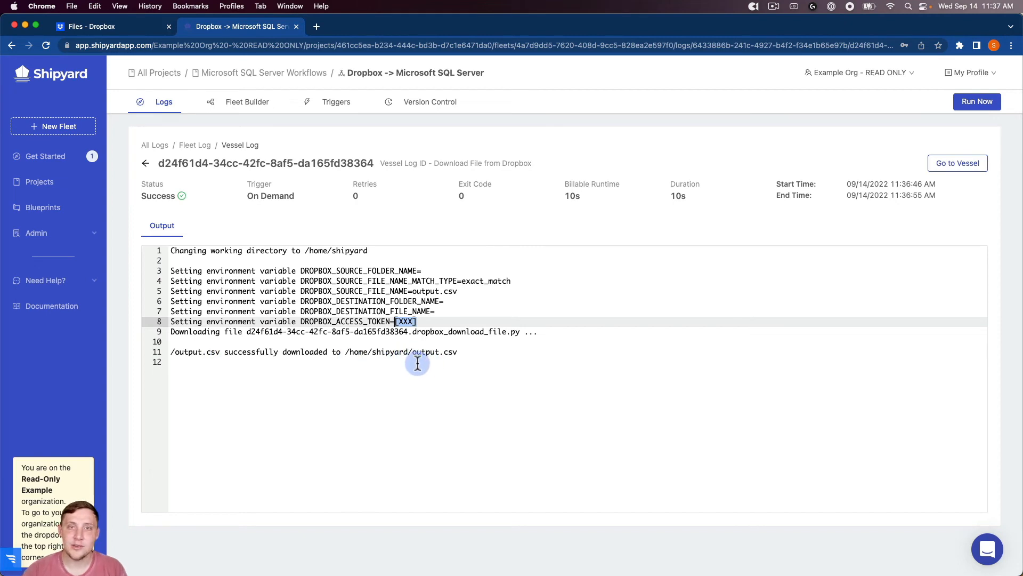
Return to the fleet log, signing back in with Google, and check the run details of both vessels.
click(147, 165)
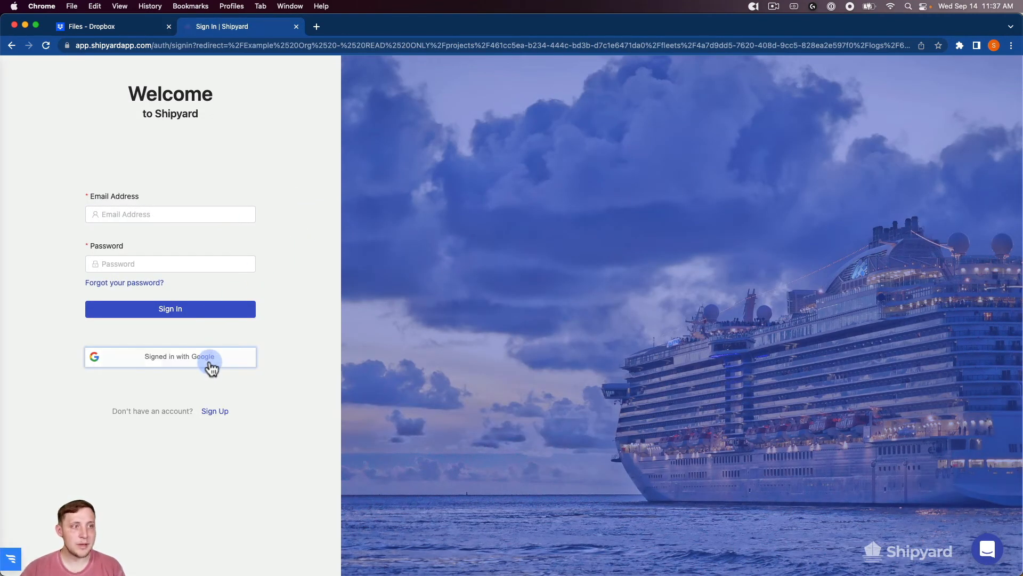
click(211, 368)
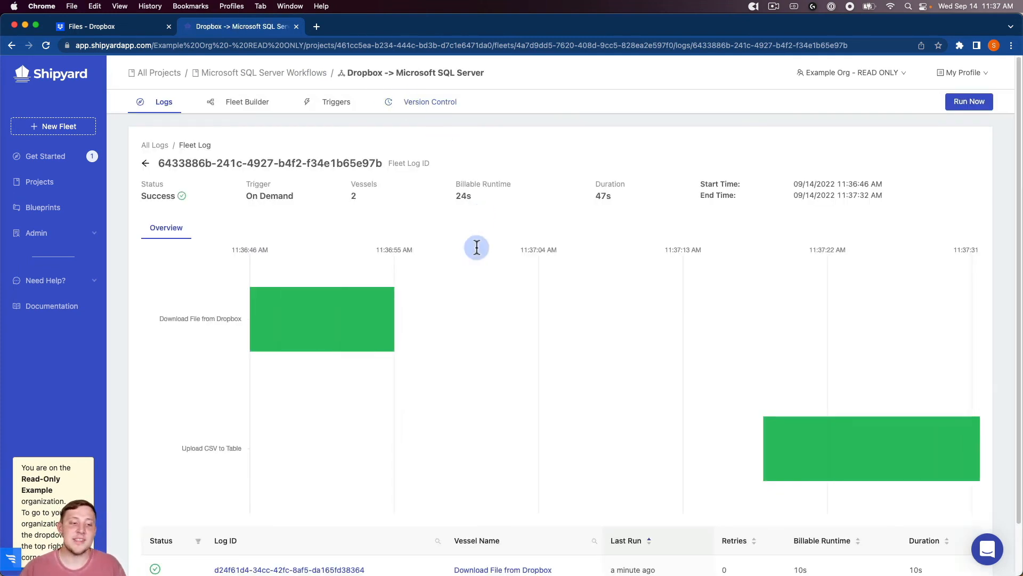
mouse_move(379, 315)
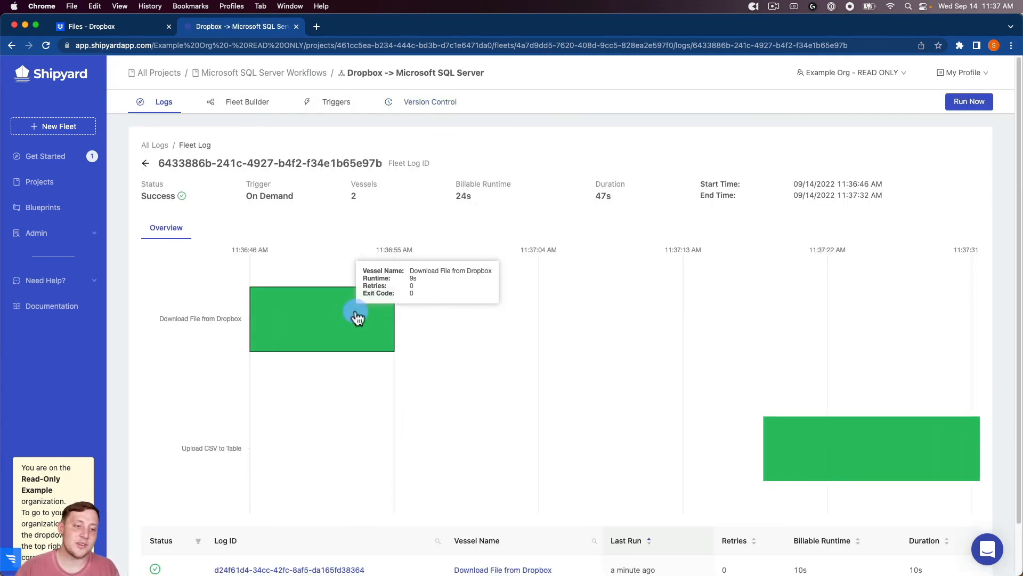
mouse_move(865, 458)
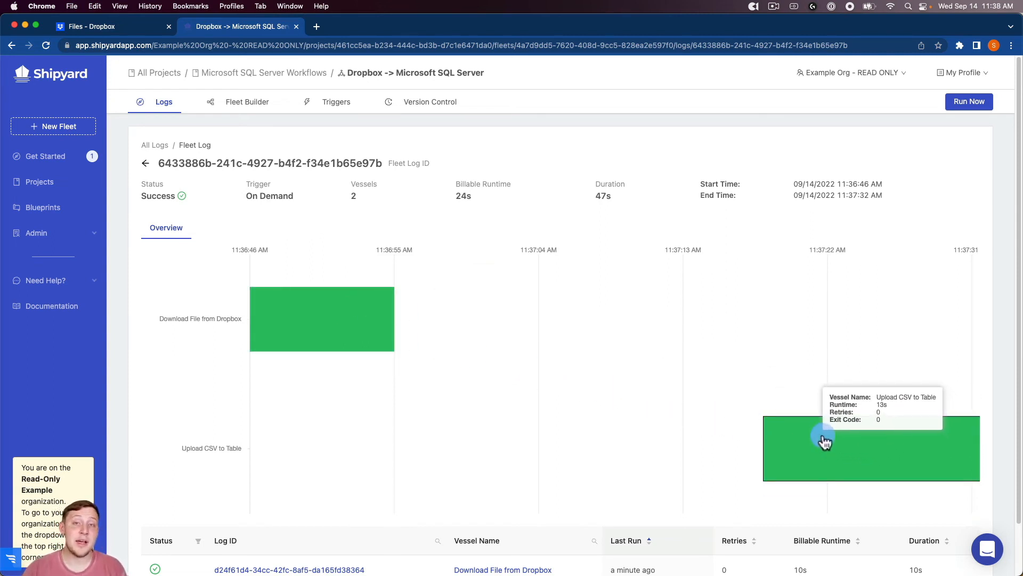
Switch to Azure Data Studio and refresh the table list of the testdb database.
mouse_move(645, 574)
click(602, 554)
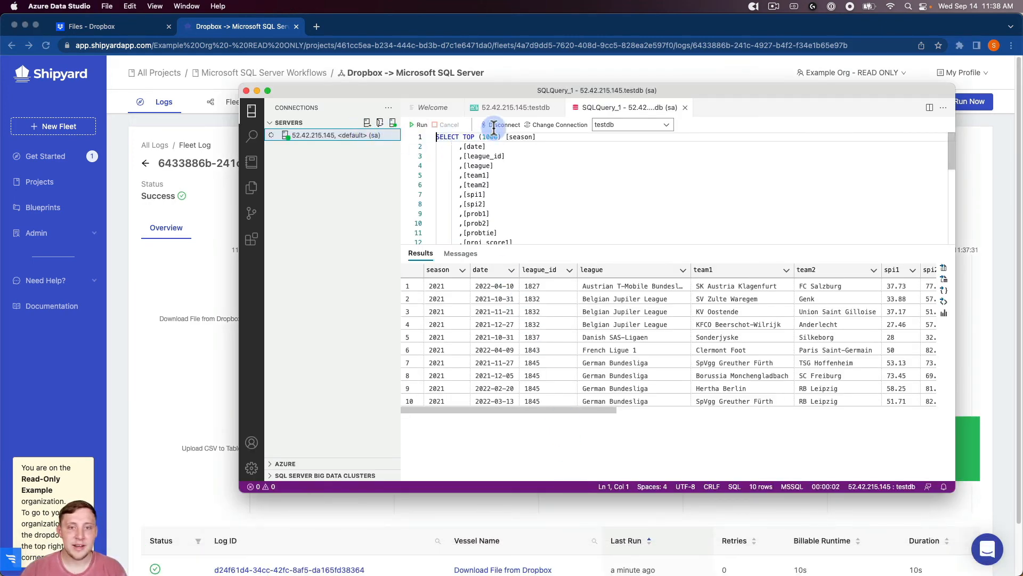
click(519, 108)
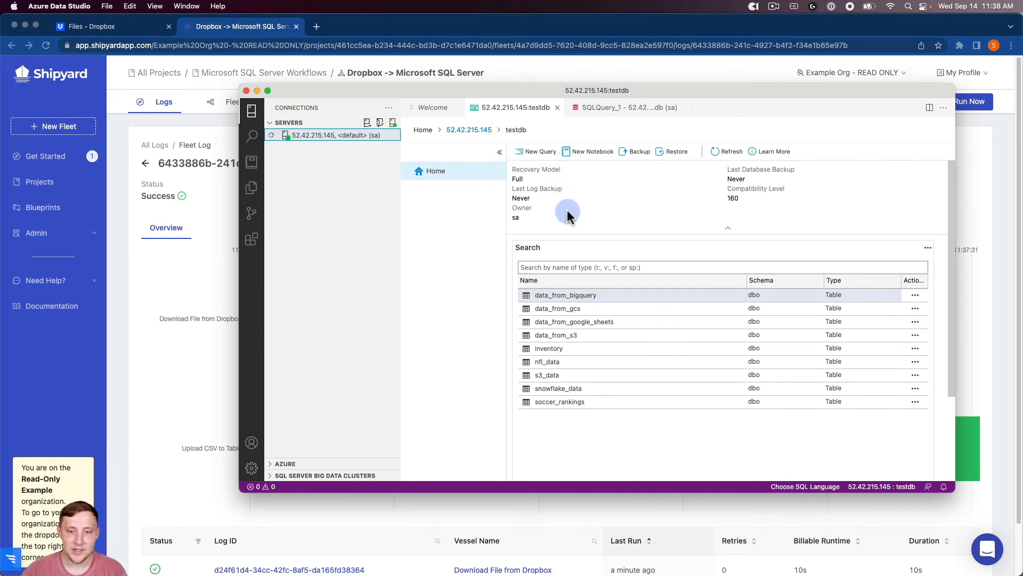
click(735, 151)
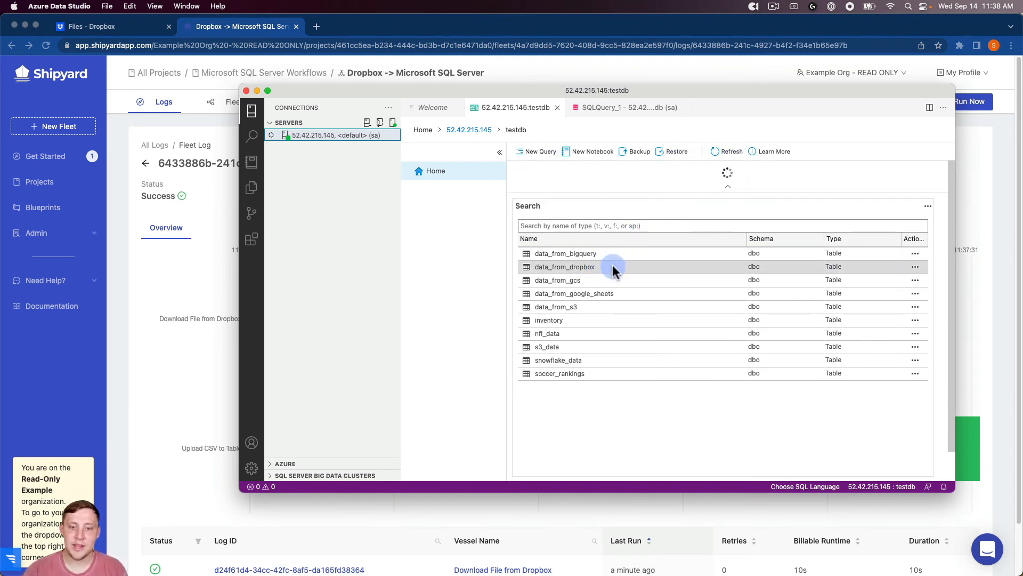
Query the top 1000 rows of the data_from_dropbox table.
click(915, 267)
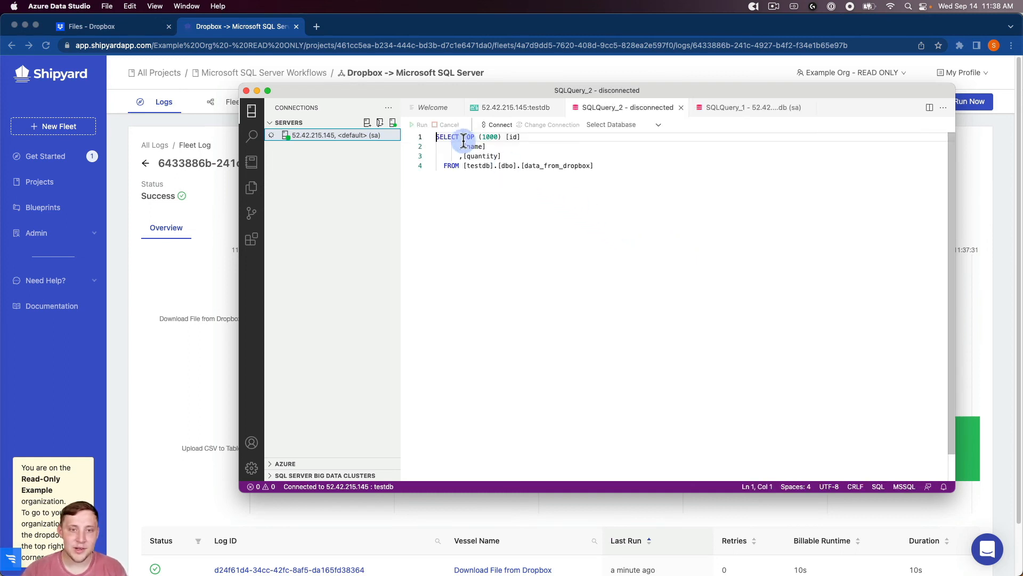
click(422, 125)
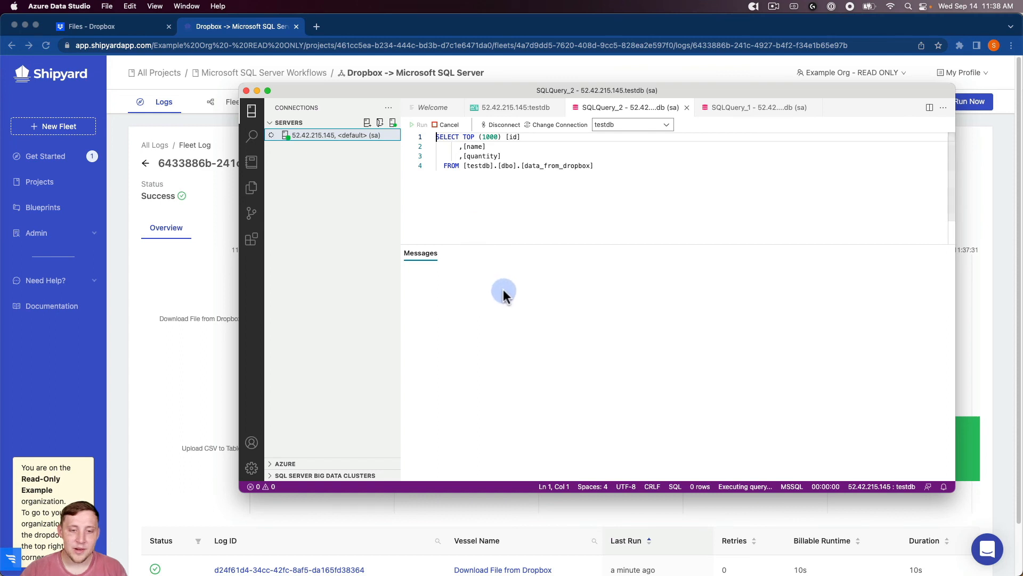